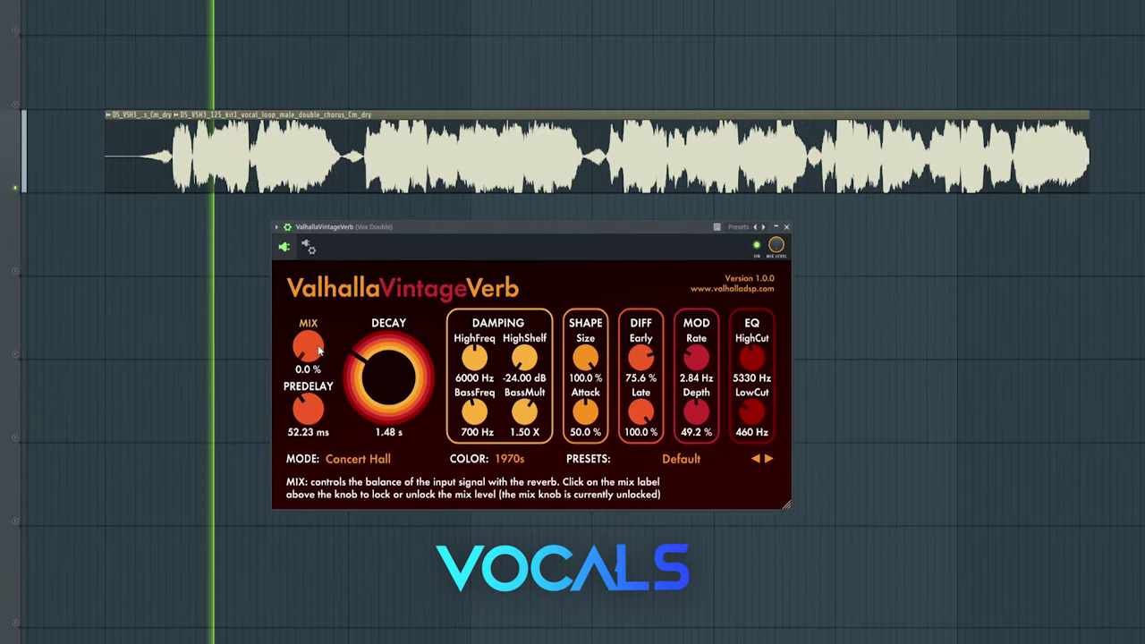
Raise the ValhallaVintageVerb wet mix on the Vox Double channel
{"action": "left_click_drag", "start_coordinate": [216, 275], "coordinate": [216, 258]}
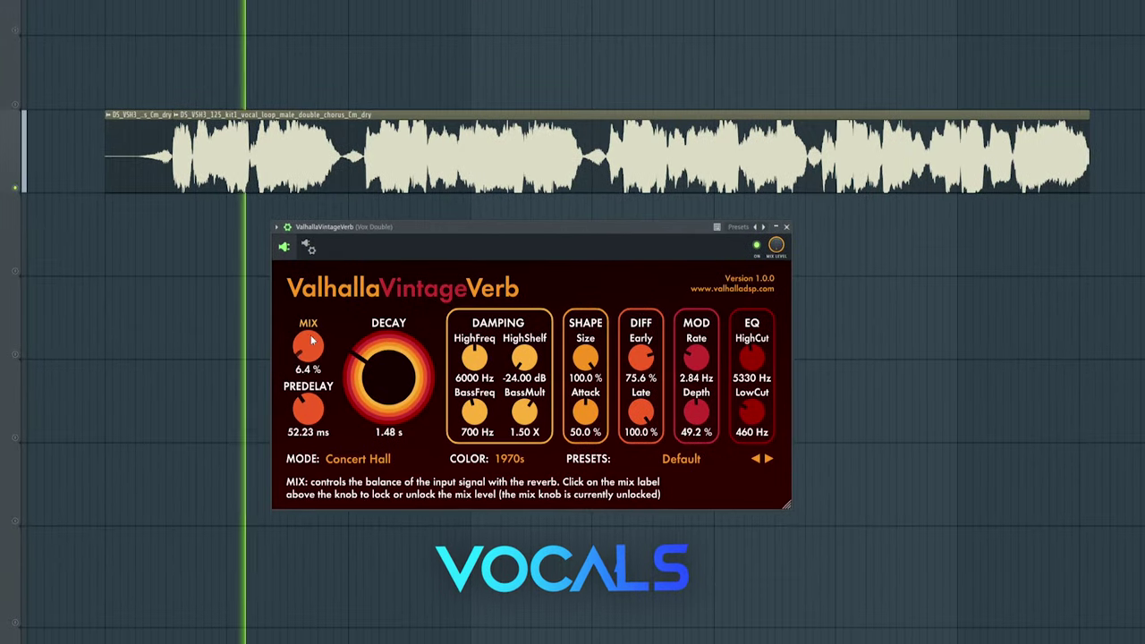
{"action": "left_click_drag", "start_coordinate": [311, 340], "coordinate": [316, 299]}
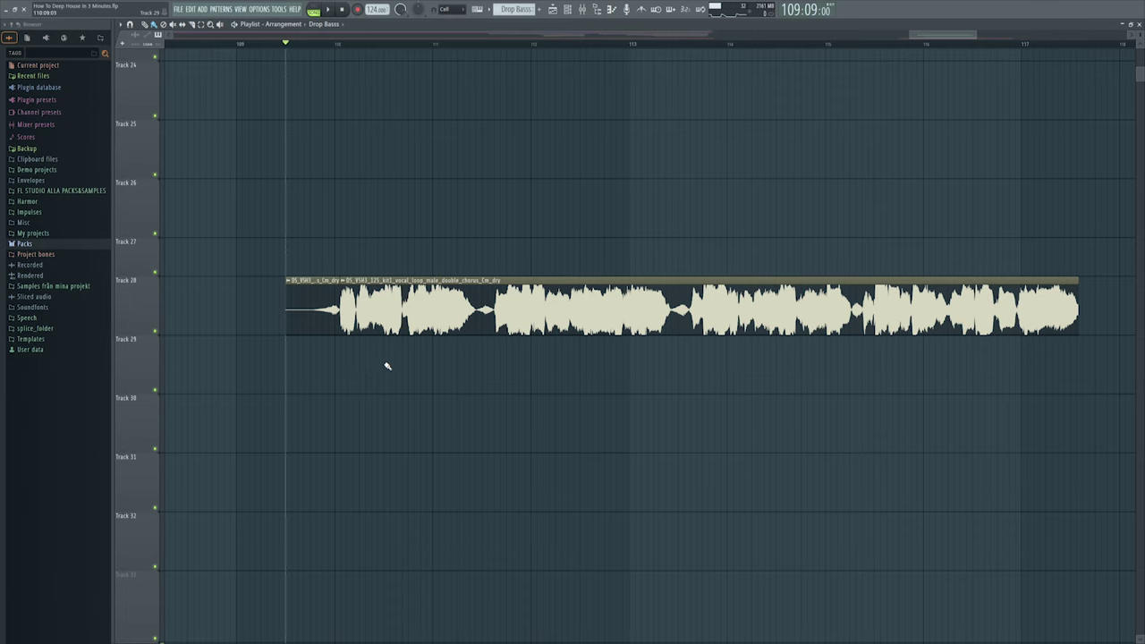
Place the Drop Basss pattern on the track beneath the vocal clip and play the arrangement
{"action": "left_click_drag", "start_coordinate": [480, 343], "coordinate": [1018, 340]}
{"action": "key", "text": "space"}
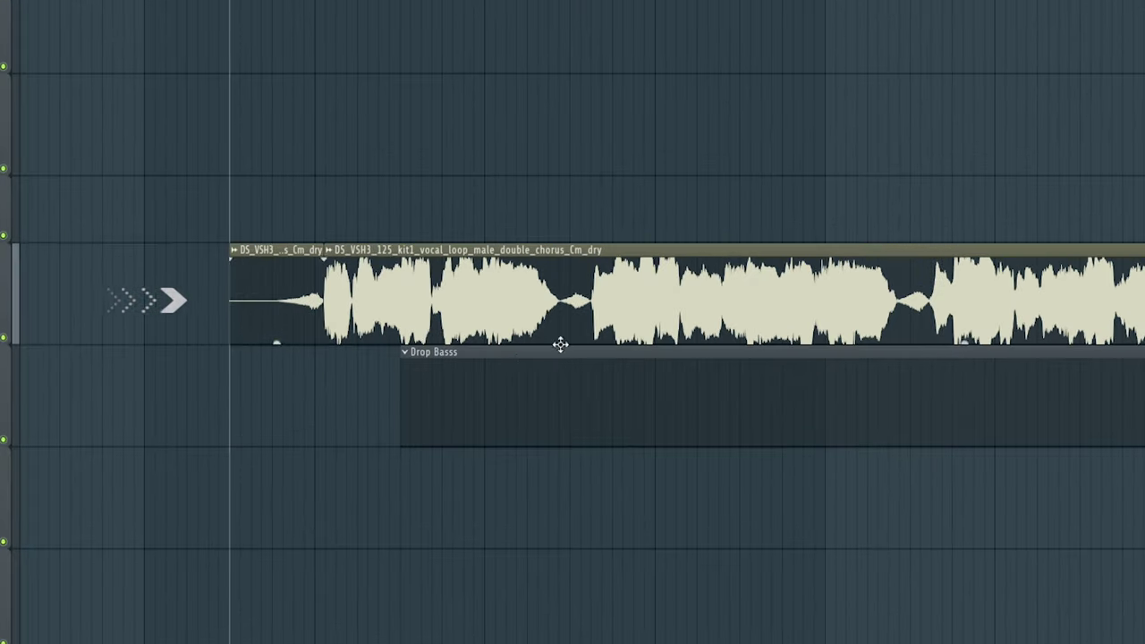
{"action": "key", "text": "space"}
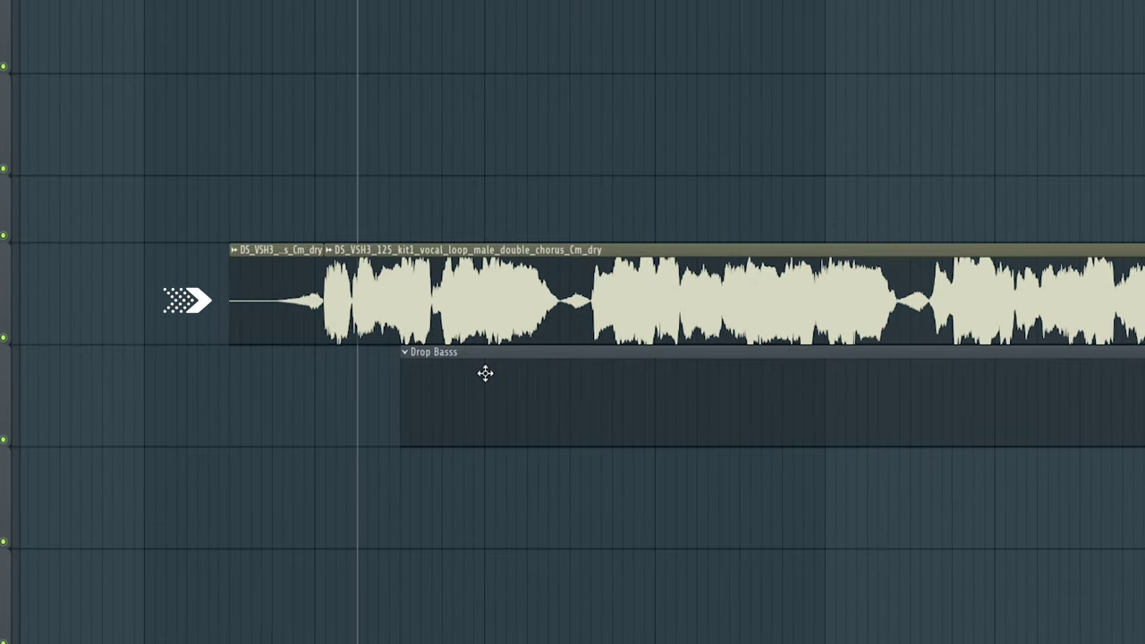
Open the Drop Bass 1 notes in the piano roll and draw A5 notes on beats 1 and 3 of bar 1
{"action": "double_click", "coordinate": [486, 373]}
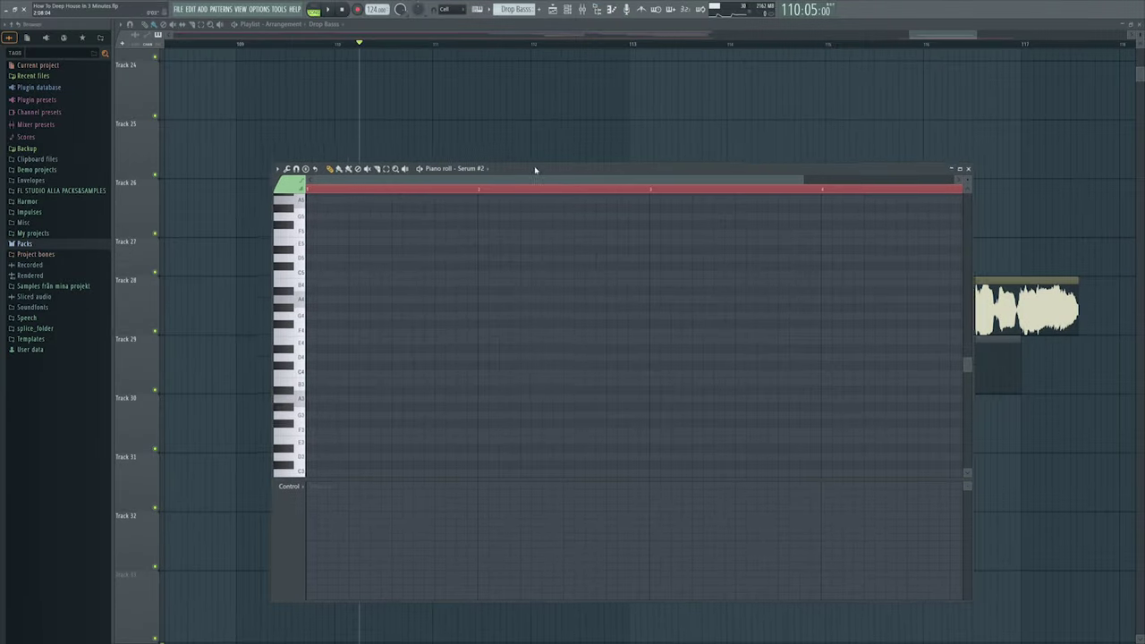
{"action": "scroll", "coordinate": [534, 166], "scroll_direction": "down", "scroll_amount": 3}
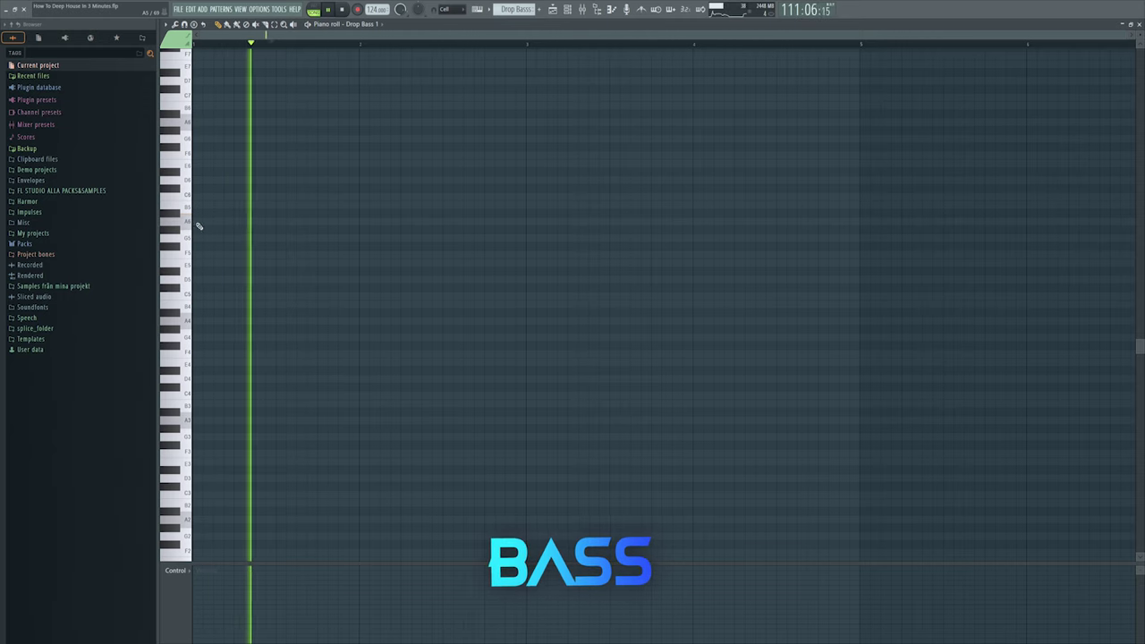
{"action": "scroll", "coordinate": [188, 229], "scroll_direction": "up", "scroll_amount": 3}
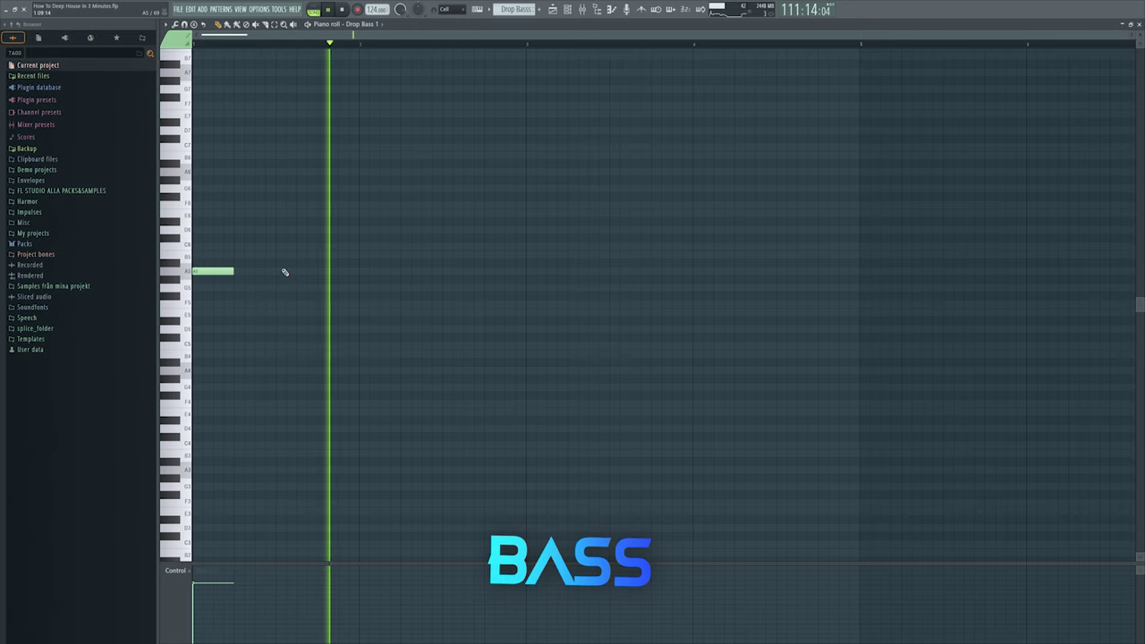
{"action": "key", "text": "space"}
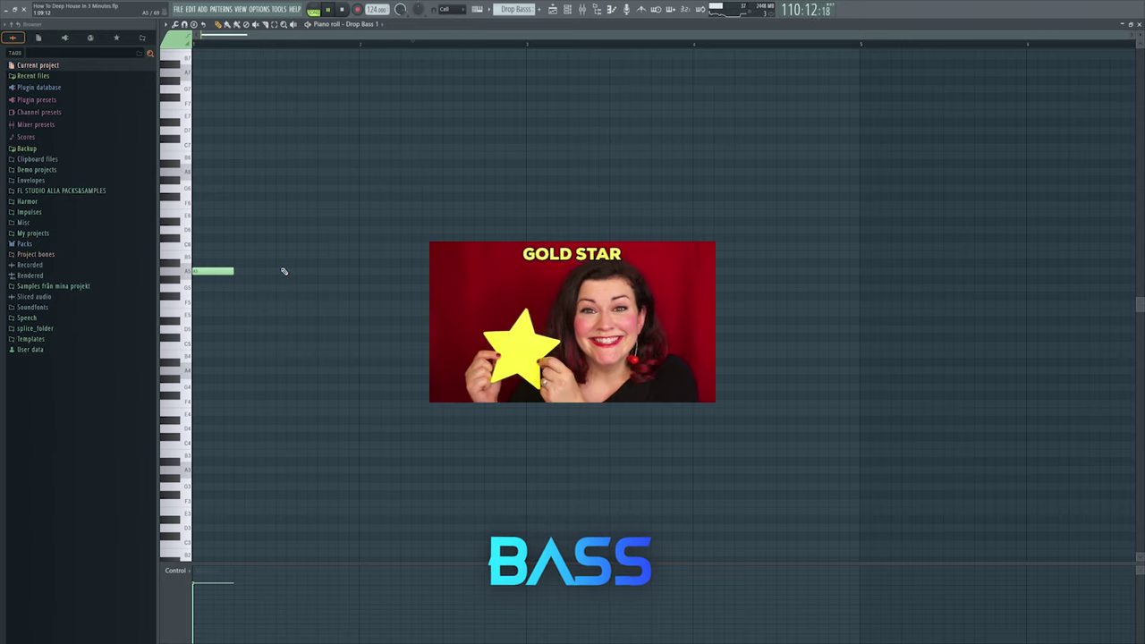
{"action": "key", "text": "space"}
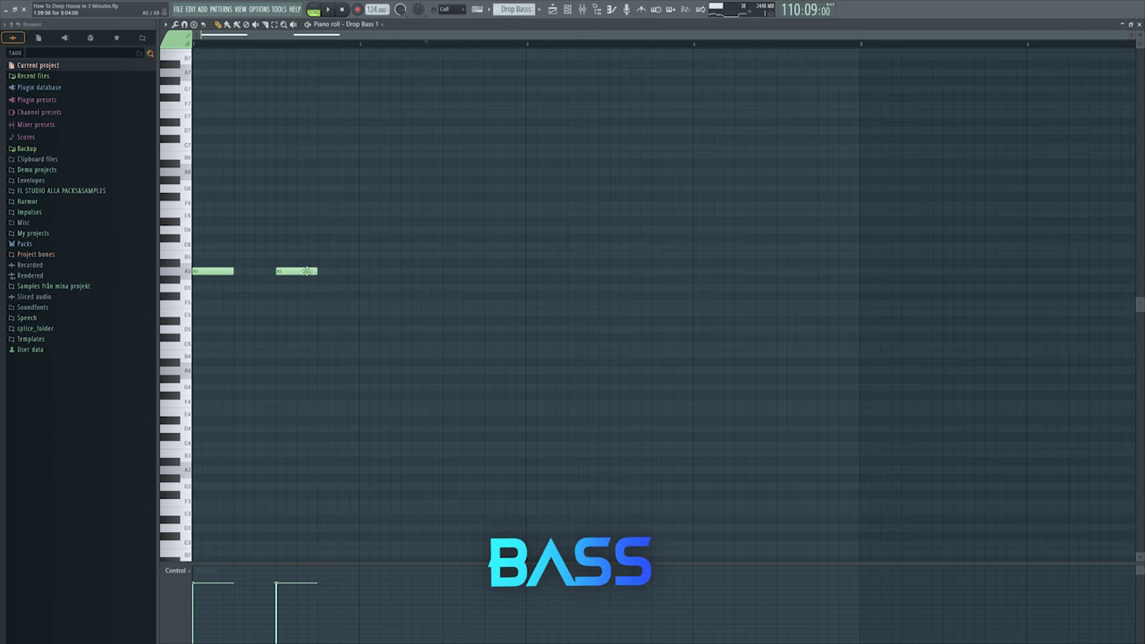
Add short E5 and F5 notes near the end of bar 1 and extend the F5 note into bar 2
{"action": "left_click", "coordinate": [318, 313]}
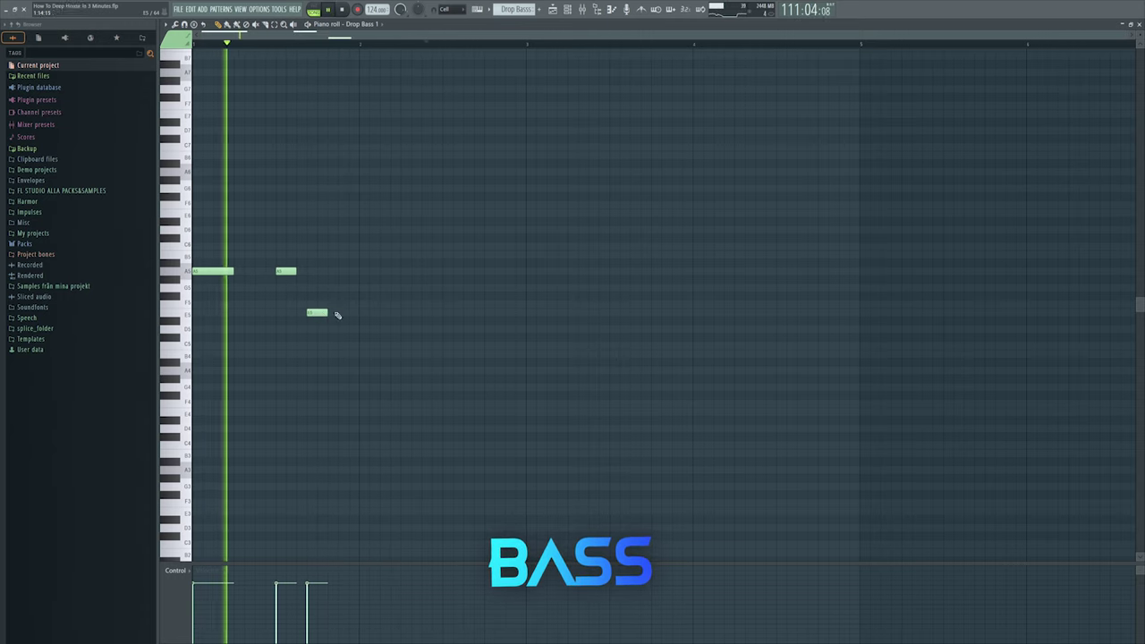
{"action": "left_click", "coordinate": [348, 304]}
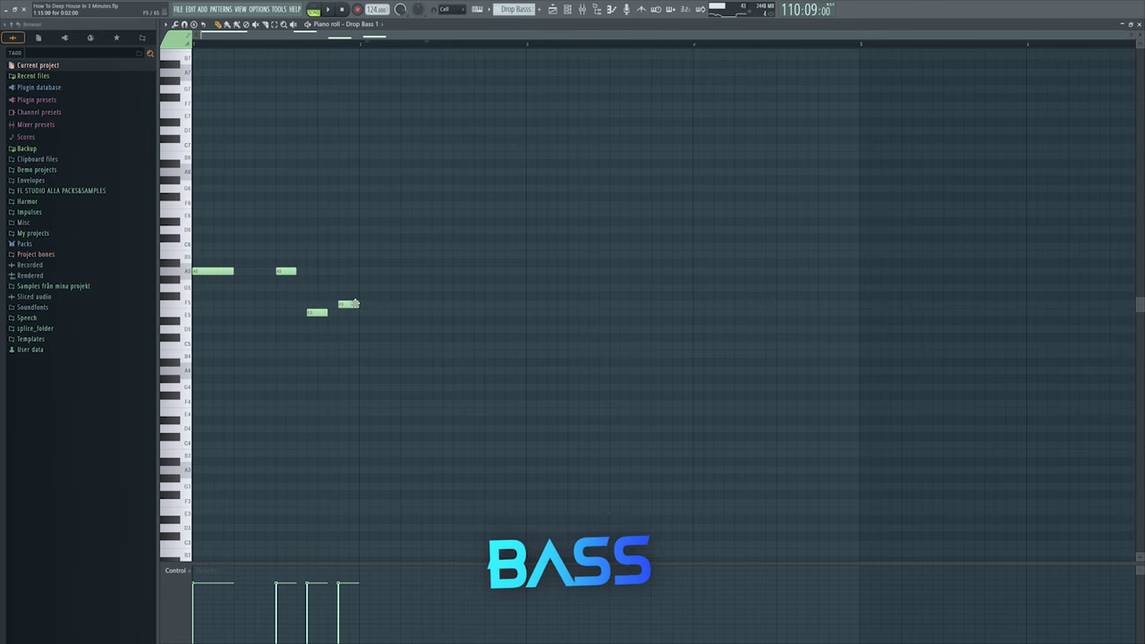
{"action": "left_click_drag", "start_coordinate": [354, 304], "coordinate": [484, 304]}
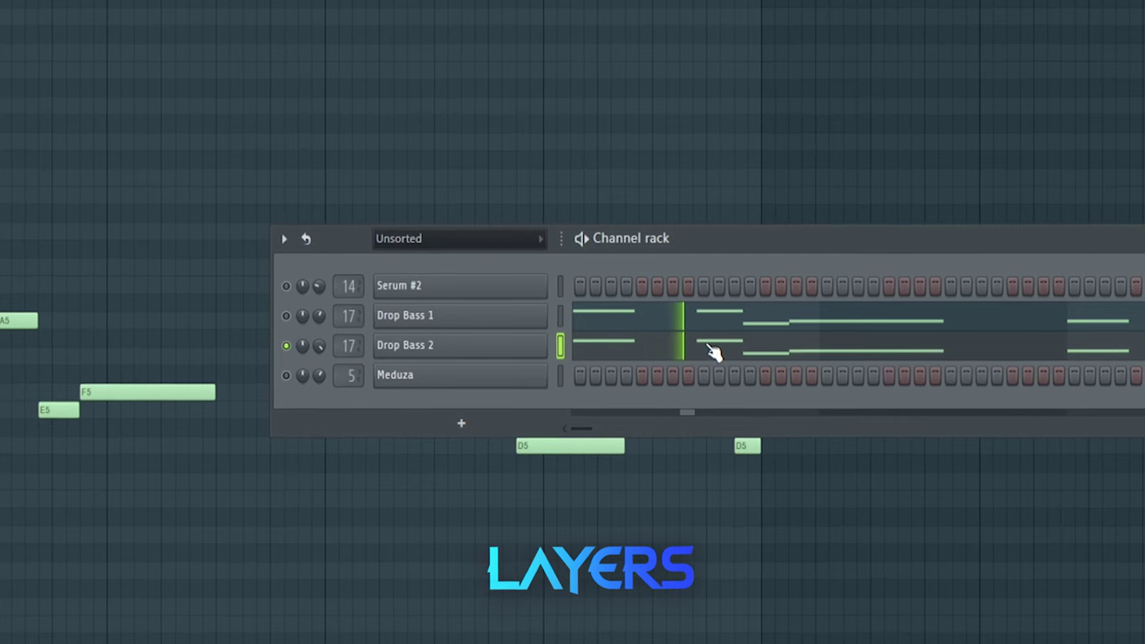
Audition the Drop Bass 1 layer on its own, apart from Drop Bass 2
{"action": "left_click", "coordinate": [392, 317]}
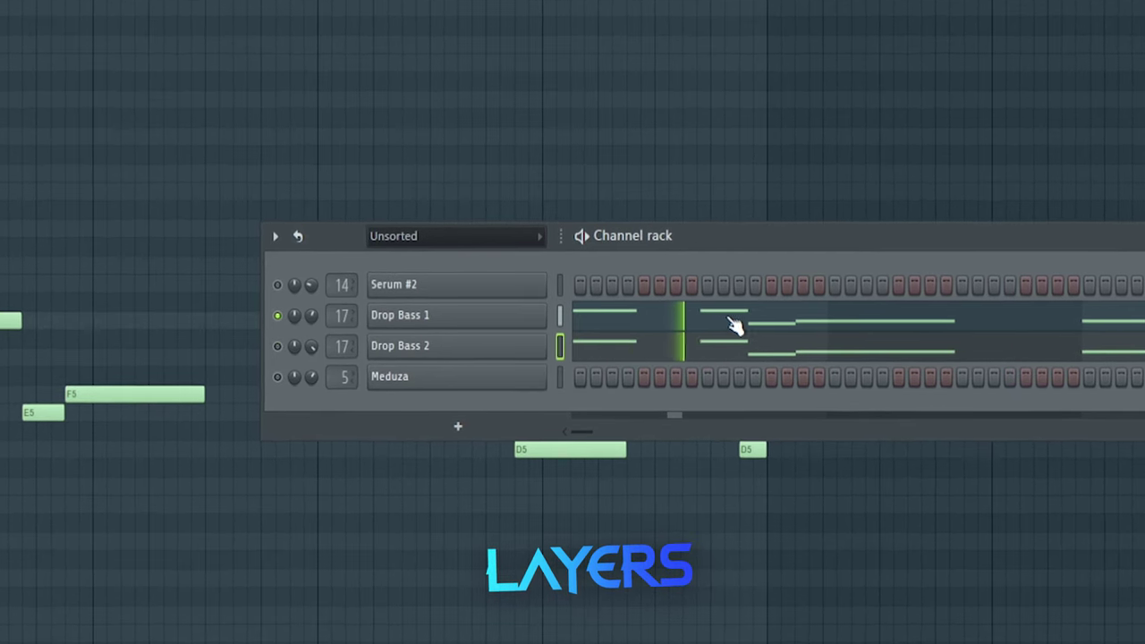
{"action": "right_click", "coordinate": [275, 316]}
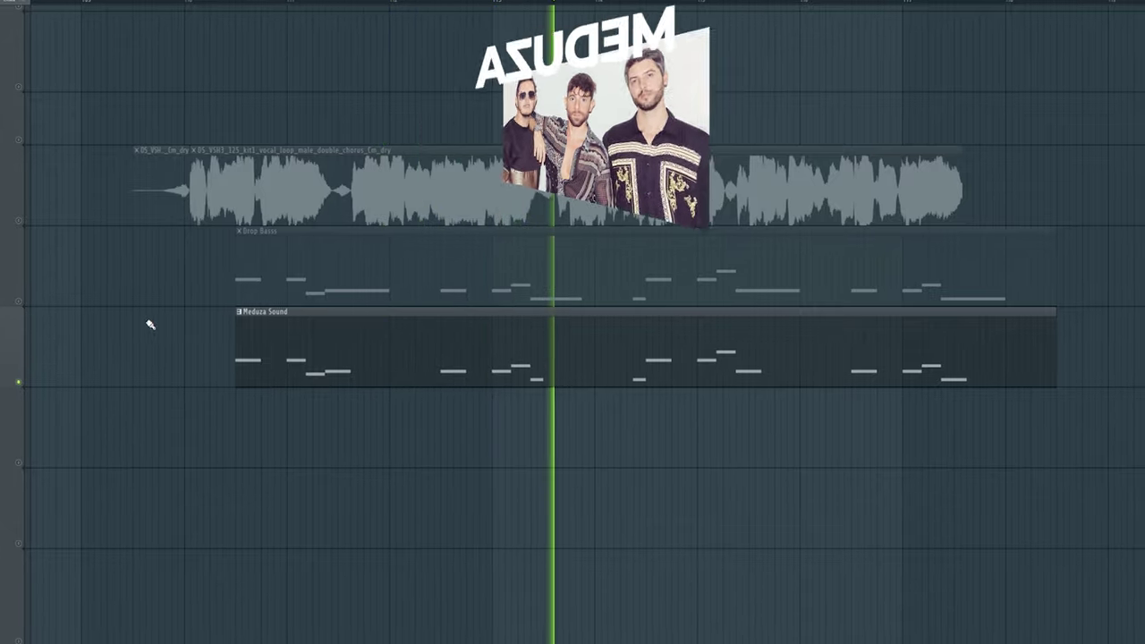
Compare the candidate kick samples on tracks 32 to 34 by switching their tracks on and off during playback
{"action": "key", "text": "space"}
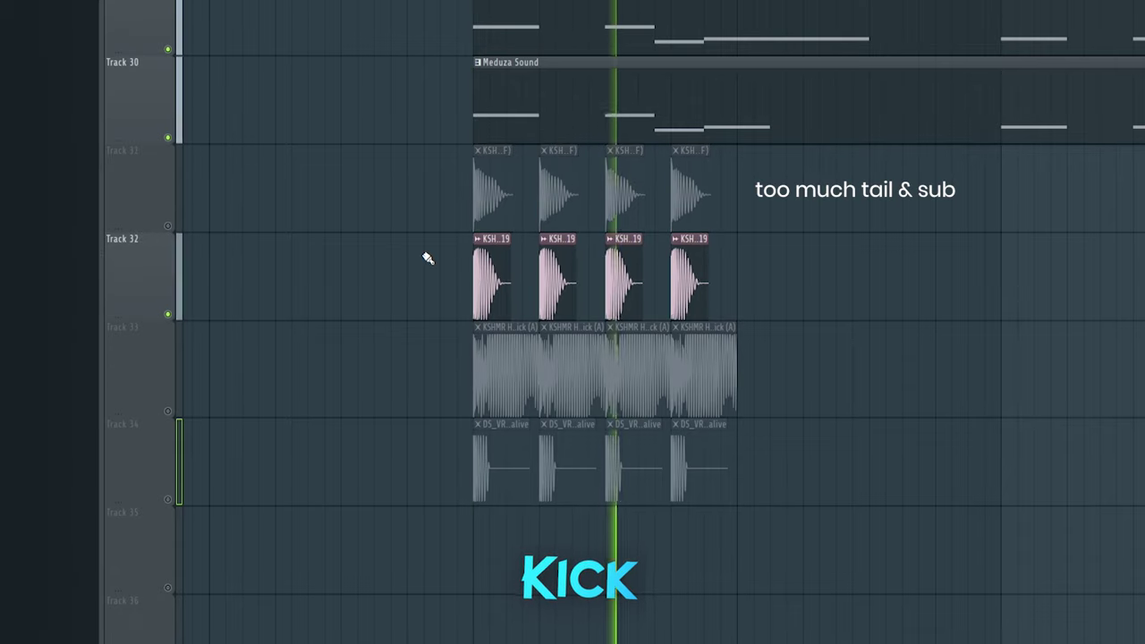
{"action": "left_click", "coordinate": [168, 410]}
{"action": "left_click", "coordinate": [167, 314]}
{"action": "key", "text": "space"}
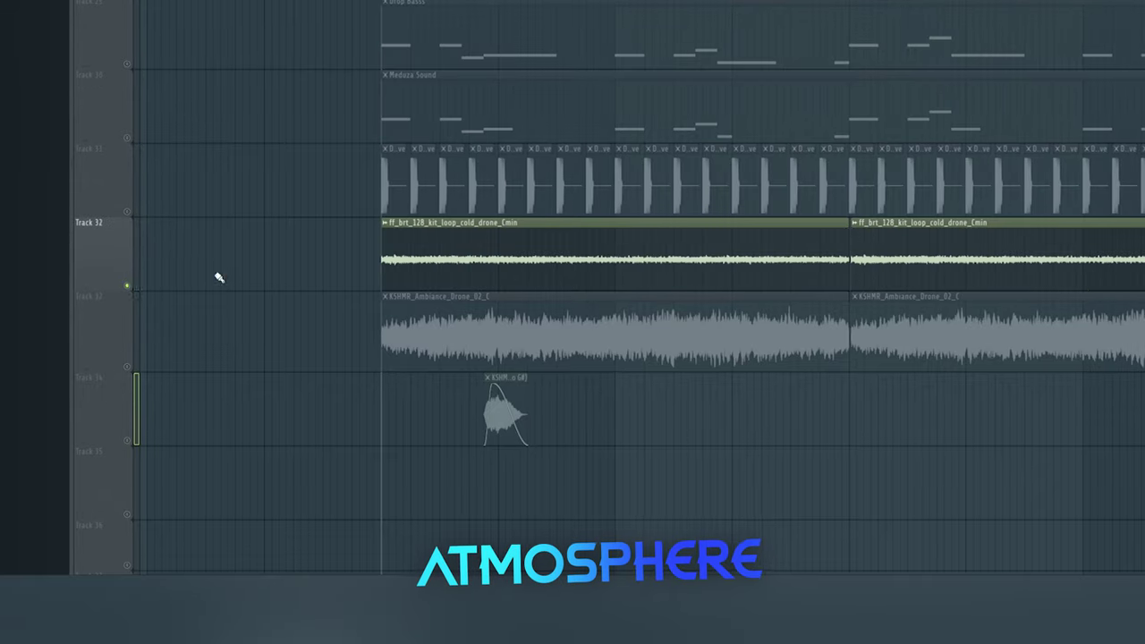
{"action": "key", "text": "space"}
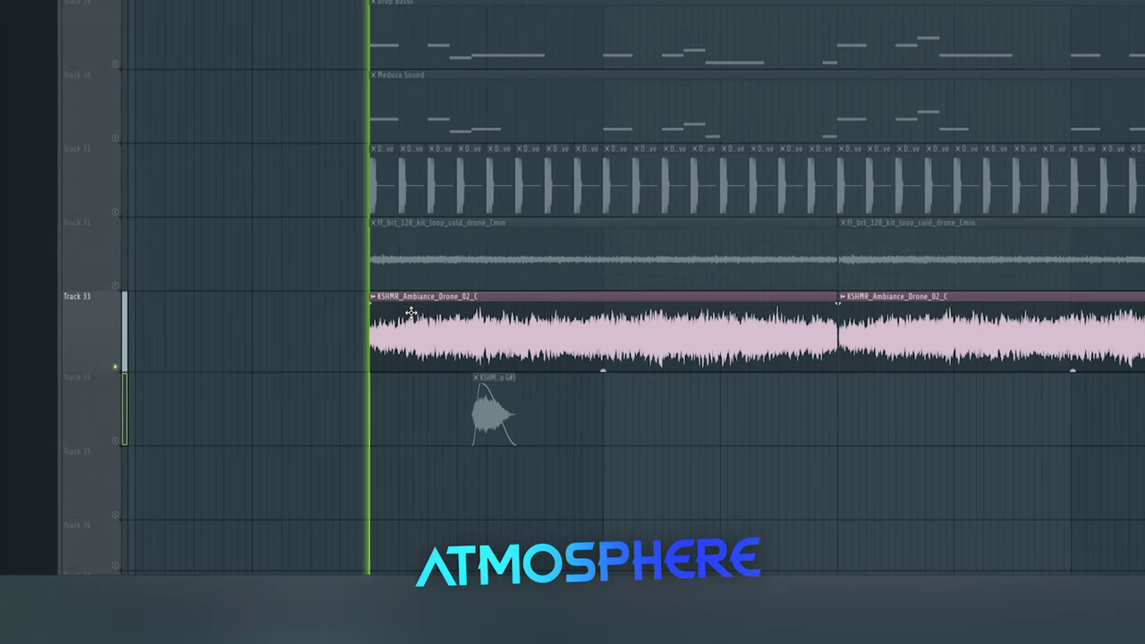
Check the short atmosphere effect on track 34 and isolate the Ambiance Drone on track 22 of the build-up
{"action": "left_click", "coordinate": [480, 410]}
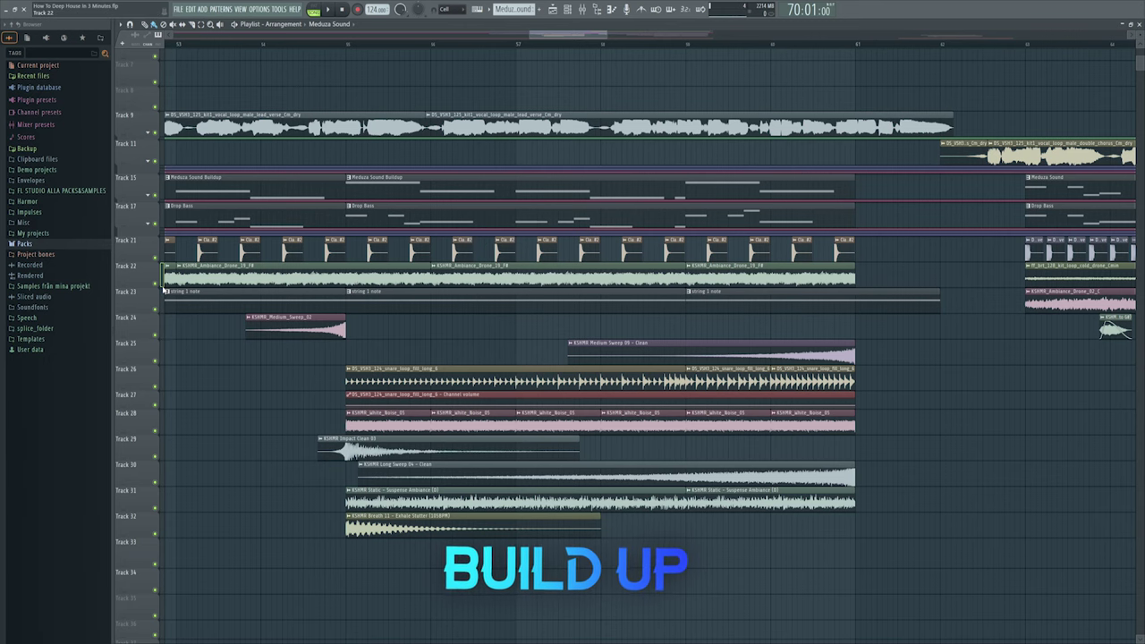
{"action": "right_click", "coordinate": [157, 284]}
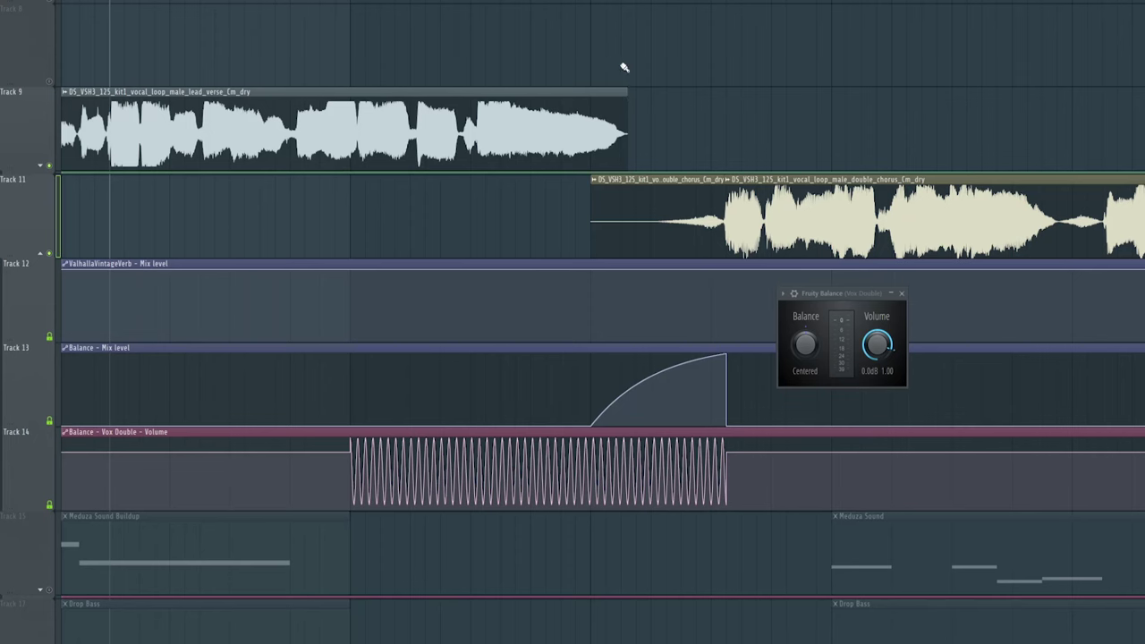
{"action": "left_click_drag", "start_coordinate": [832, 297], "coordinate": [871, 392]}
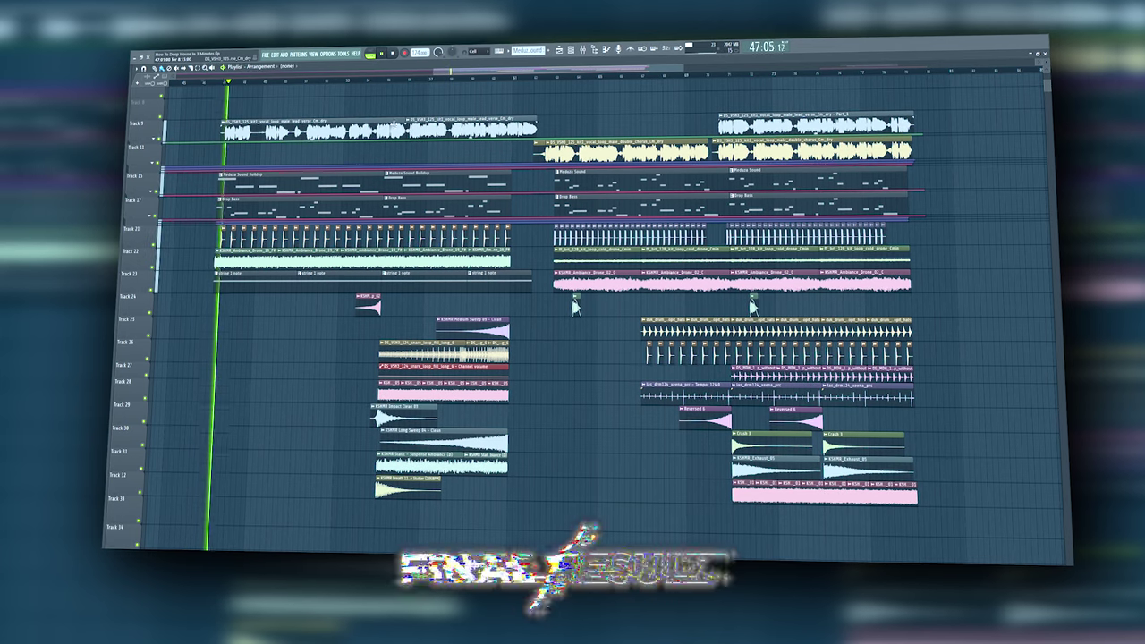
Play back the finished arrangement and examine how the vocal, build-up and drop sections are laid out across the playlist
{"action": "left_click_drag", "start_coordinate": [682, 68], "coordinate": [589, 70]}
{"action": "scroll", "coordinate": [541, 124], "scroll_direction": "up", "scroll_amount": 1}
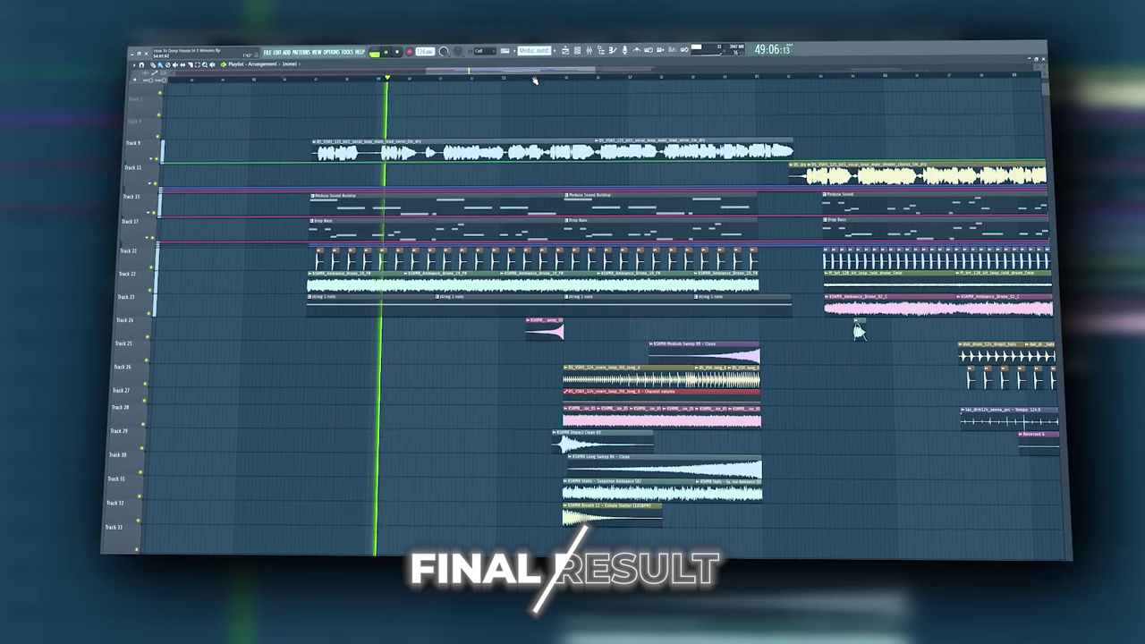
{"action": "scroll", "coordinate": [533, 71], "scroll_direction": "down", "scroll_amount": 1}
{"action": "scroll", "coordinate": [528, 128], "scroll_direction": "down", "scroll_amount": 1}
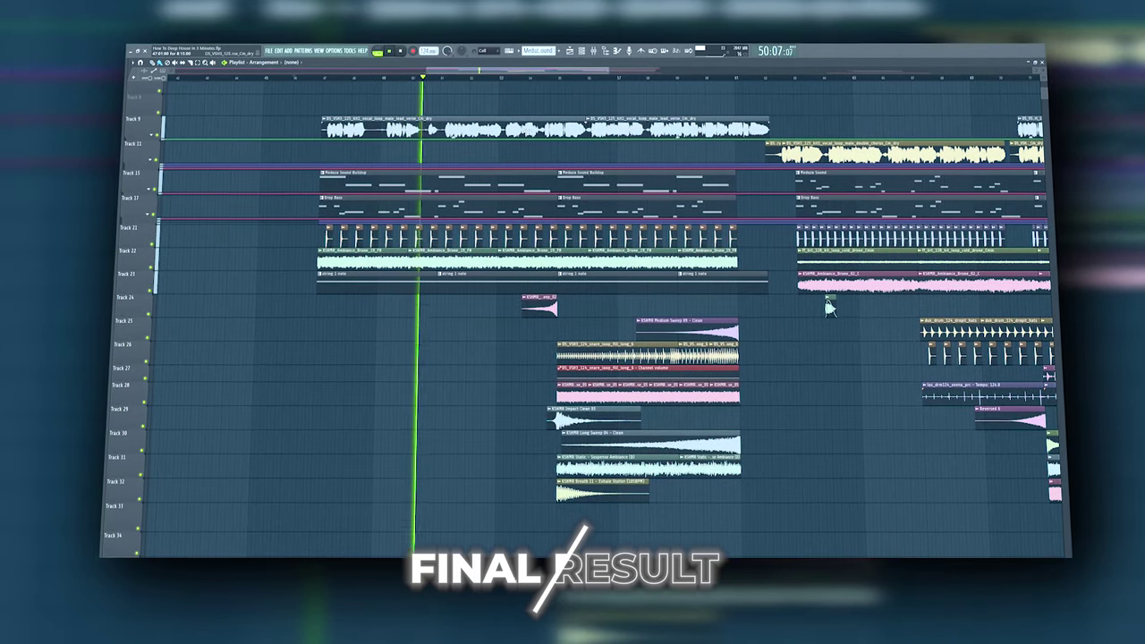
{"action": "scroll", "coordinate": [534, 71], "scroll_direction": "up", "scroll_amount": 2}
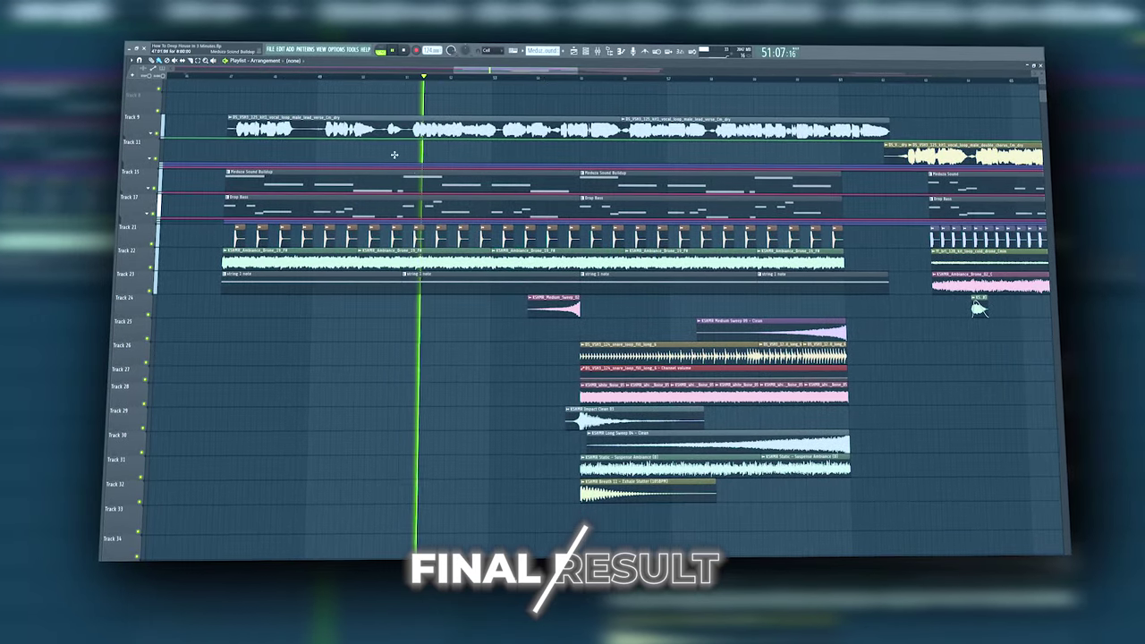
{"action": "scroll", "coordinate": [545, 70], "scroll_direction": "down", "scroll_amount": 1}
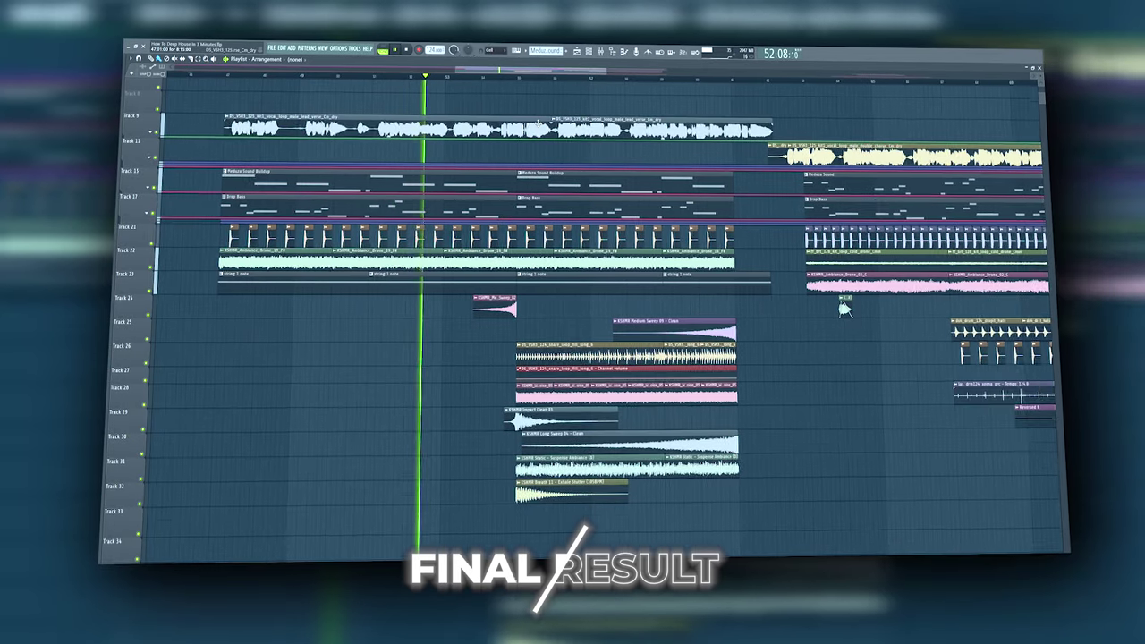
{"action": "scroll", "coordinate": [557, 105], "scroll_direction": "down", "scroll_amount": 1}
{"action": "scroll", "coordinate": [556, 117], "scroll_direction": "up", "scroll_amount": 1}
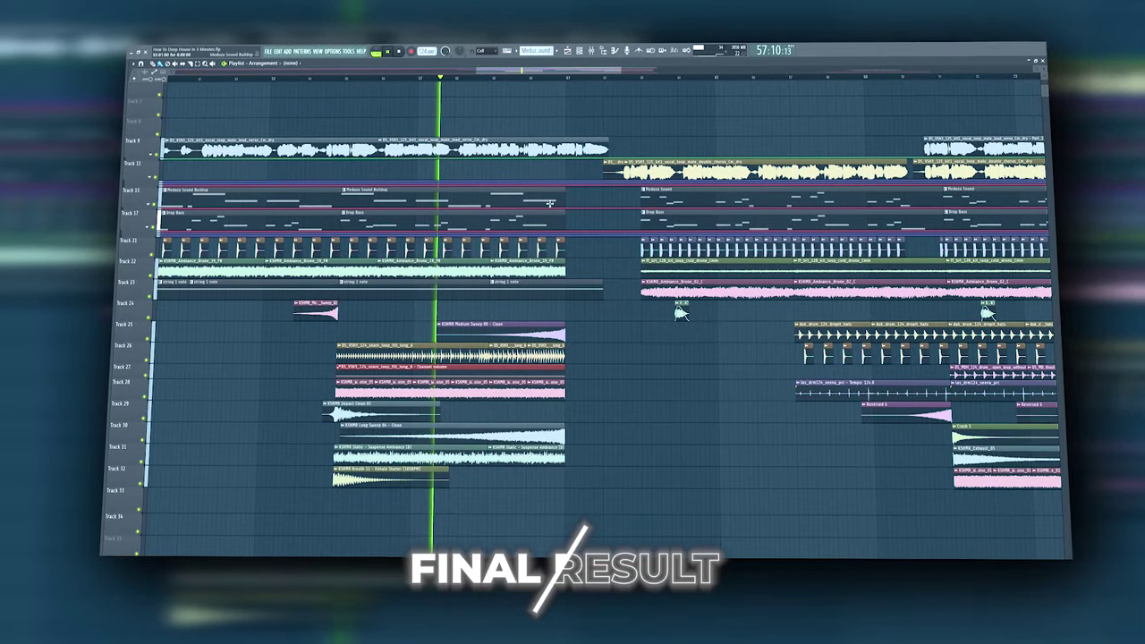
{"action": "scroll", "coordinate": [514, 77], "scroll_direction": "up", "scroll_amount": 3}
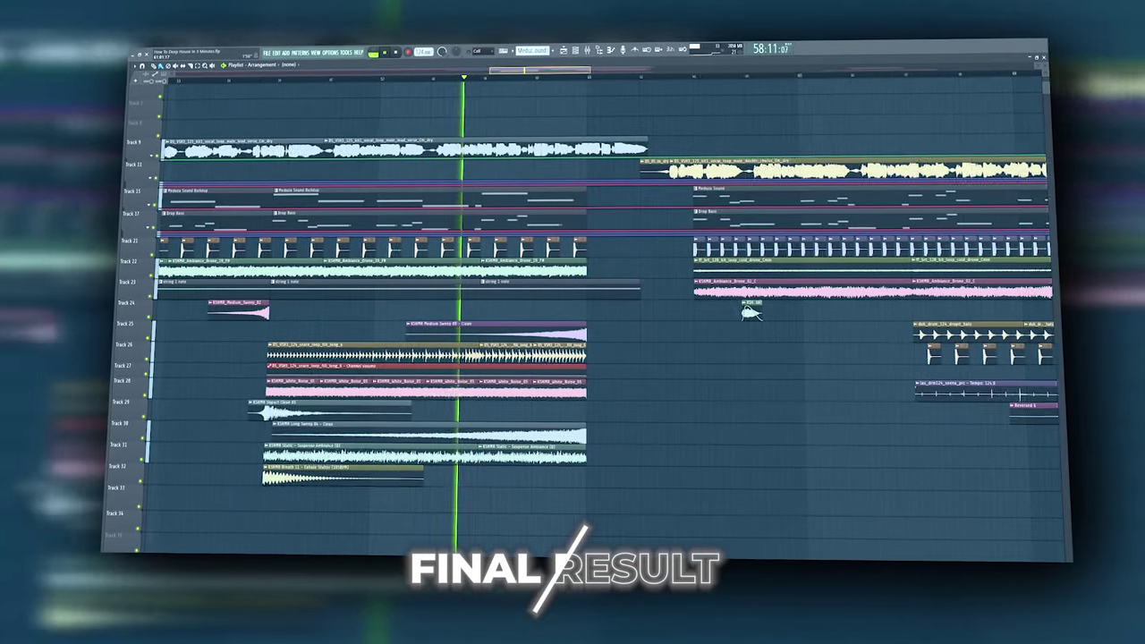